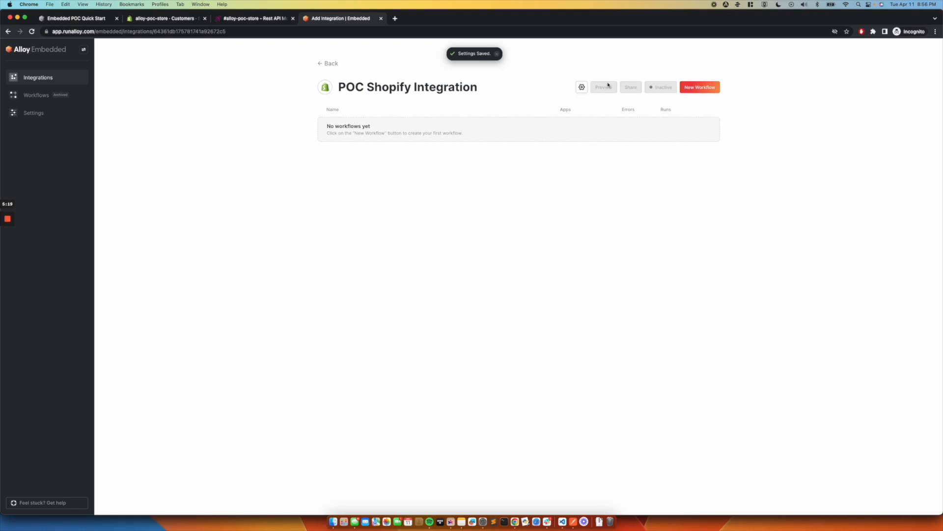
Step: Create a new workflow in the POC Shopify Integration and add Shopify Trigger as its trigger block
{"action": "left_click", "coordinate": [706, 88]}
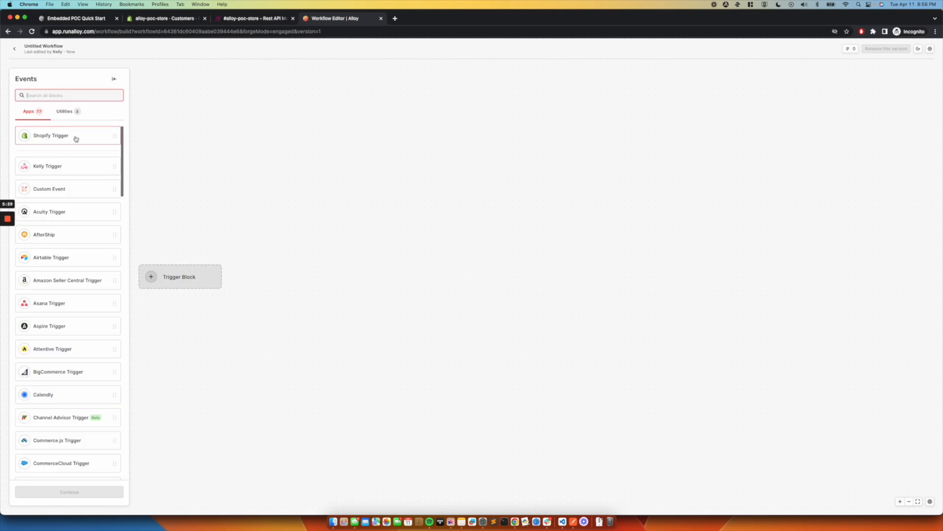
{"action": "left_click", "coordinate": [81, 141]}
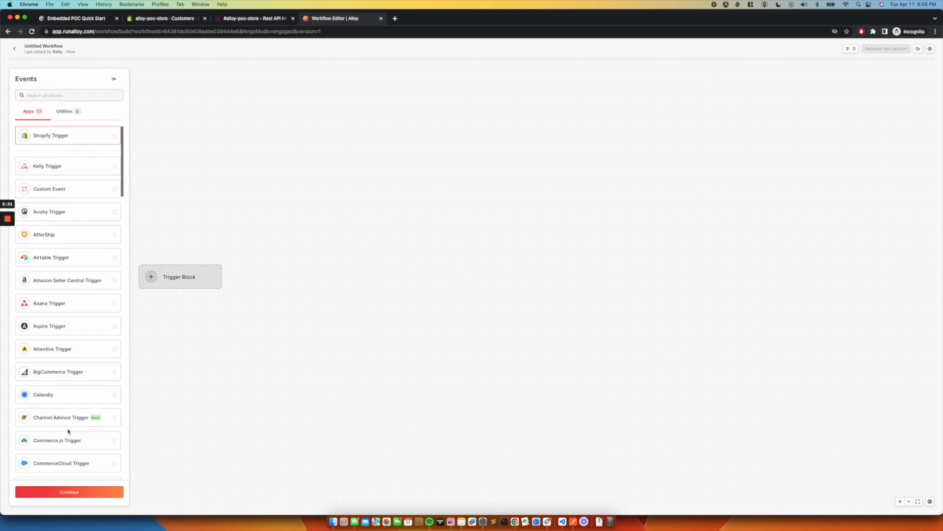
{"action": "left_click", "coordinate": [87, 493]}
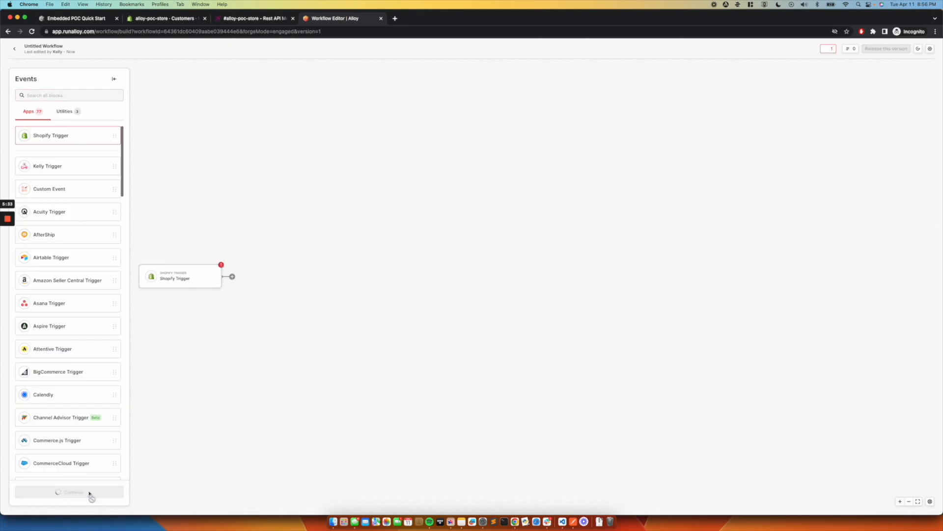
Step: Set the Shopify trigger's event to Customers created and finish setting up the block
{"action": "left_click", "coordinate": [57, 169]}
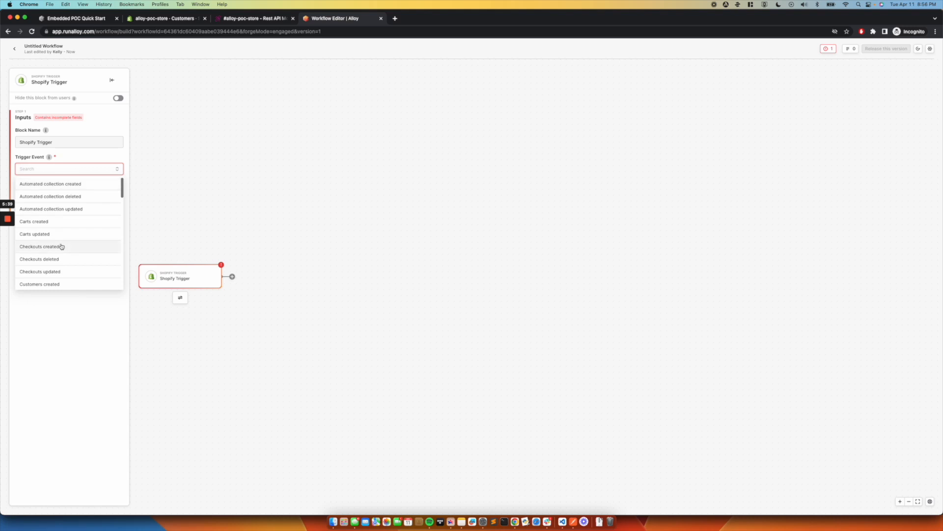
{"action": "scroll", "coordinate": [61, 249], "scroll_direction": "down", "scroll_amount": 1}
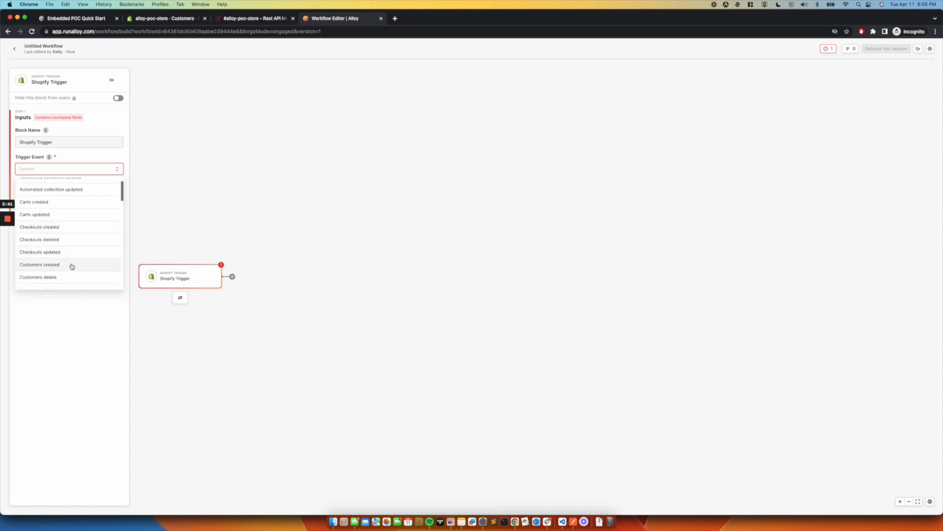
{"action": "left_click", "coordinate": [72, 266]}
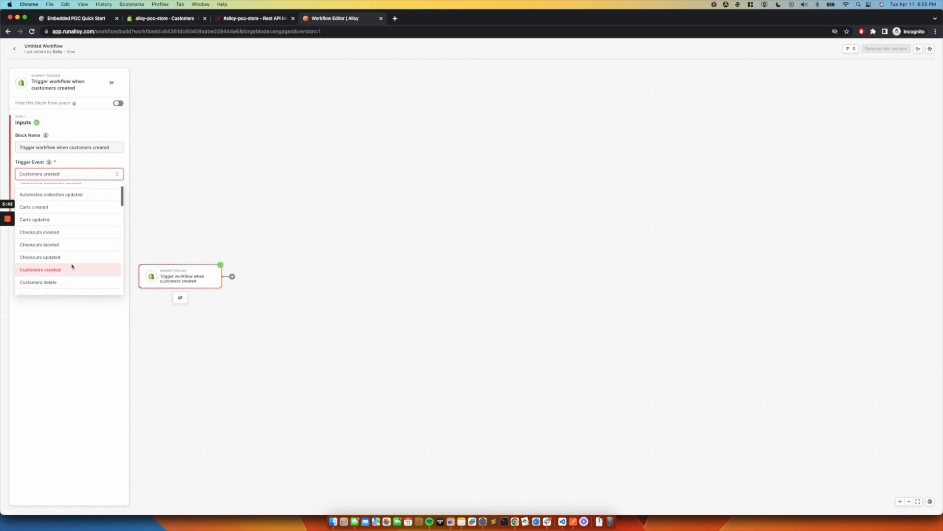
{"action": "left_click", "coordinate": [82, 173]}
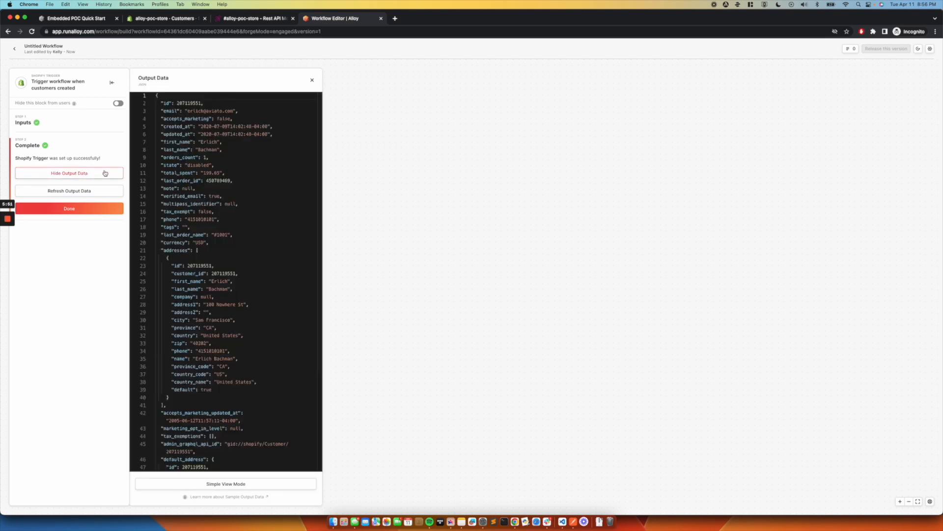
{"action": "left_click", "coordinate": [69, 209]}
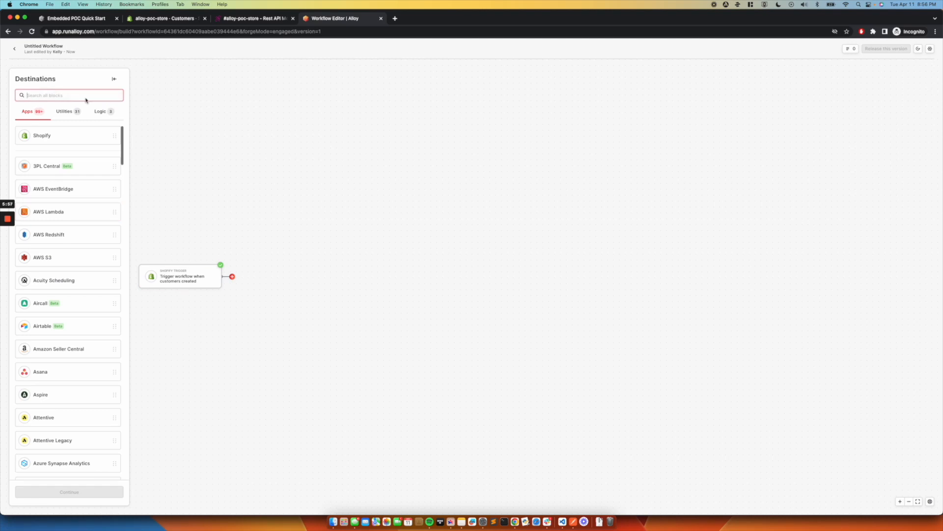
Step: Search the destination blocks for "strea" and add the Stream Data utility after the trigger
{"action": "left_click", "coordinate": [36, 79]}
{"action": "left_click", "coordinate": [58, 94]}
{"action": "type", "text": "s"}
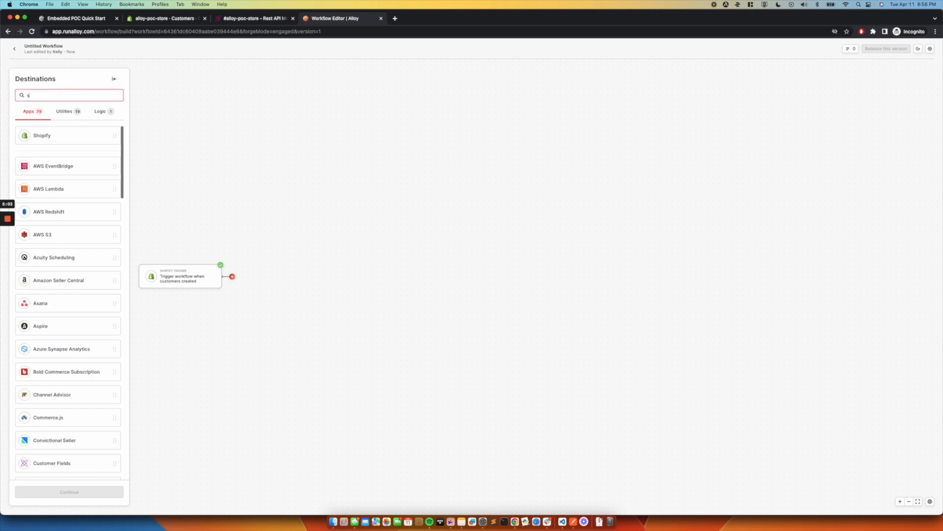
{"action": "type", "text": "trea"}
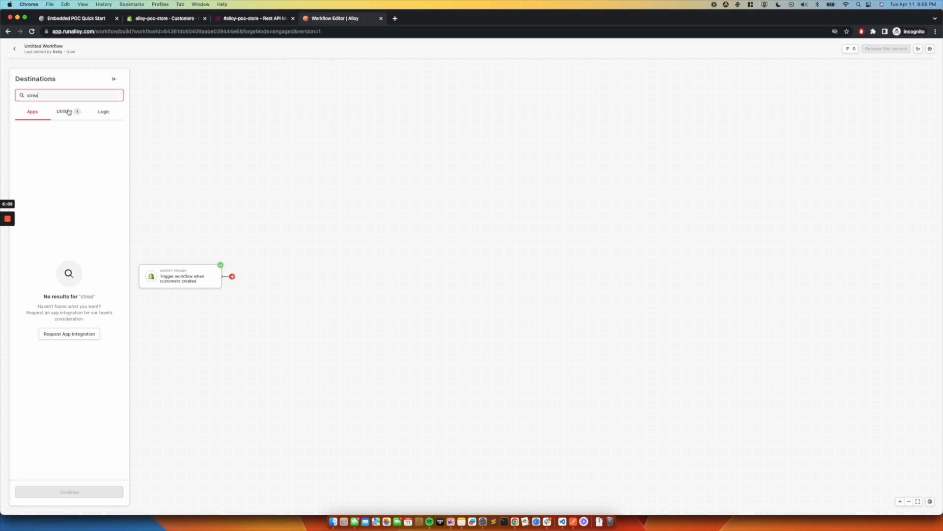
{"action": "left_click", "coordinate": [69, 113]}
{"action": "left_click", "coordinate": [65, 141]}
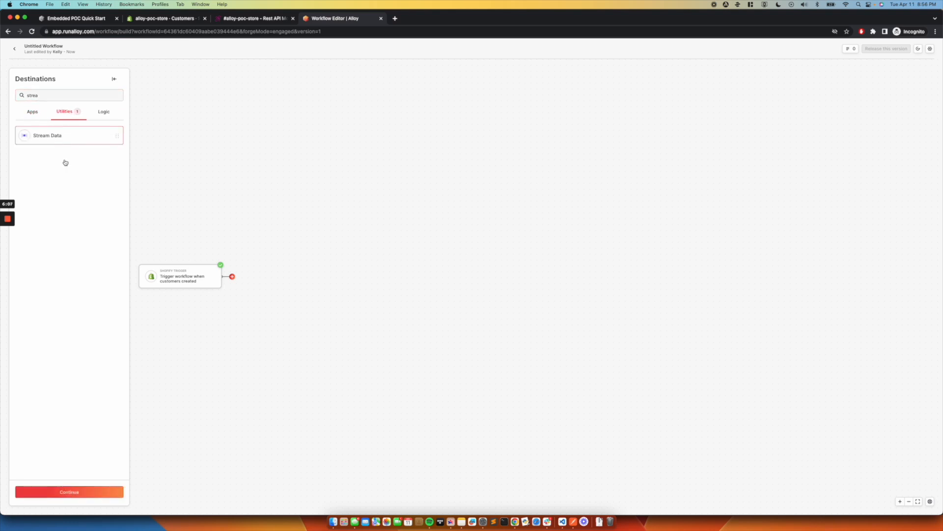
{"action": "left_click", "coordinate": [85, 493]}
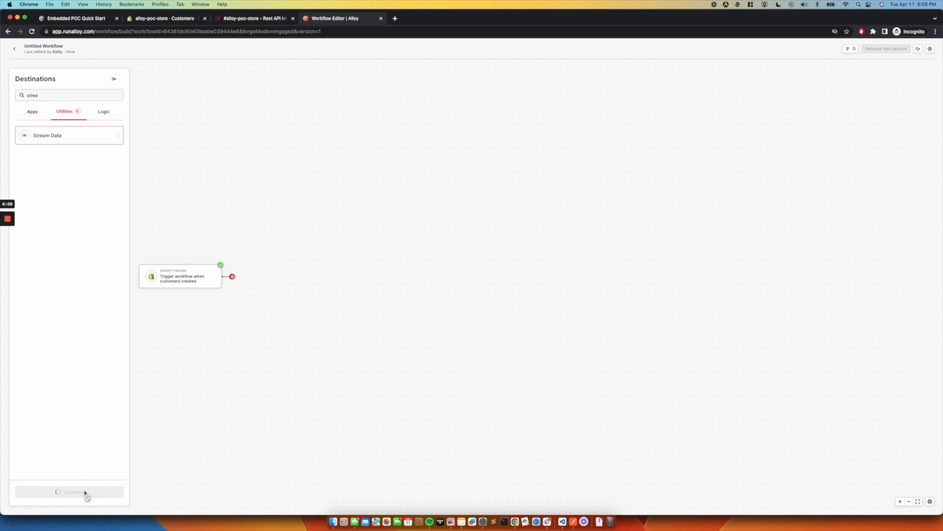
{"action": "left_click", "coordinate": [34, 169]}
{"action": "left_click", "coordinate": [46, 187]}
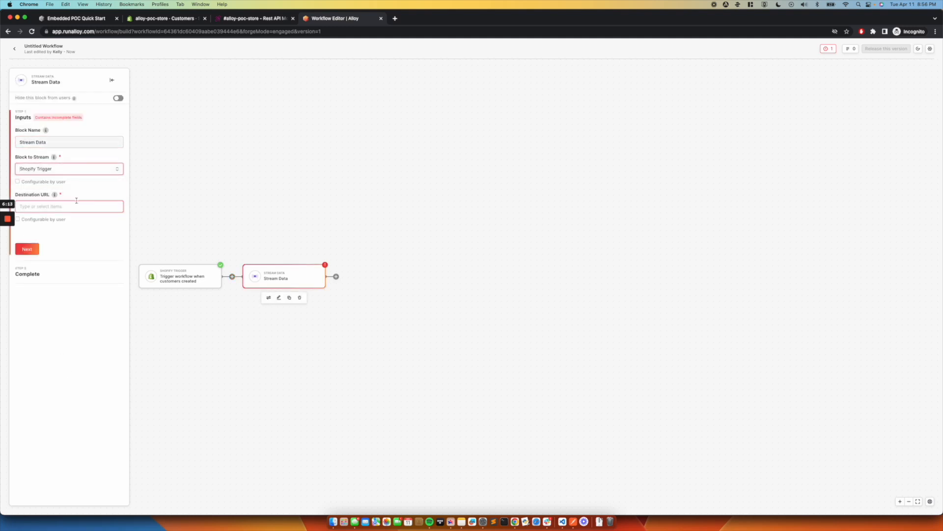
{"action": "left_click", "coordinate": [39, 207]}
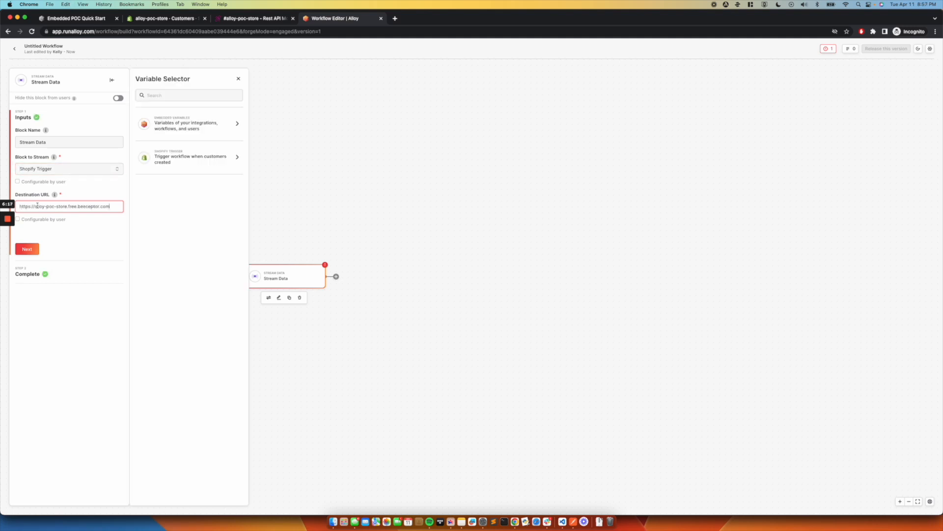
{"action": "key", "text": "super+a"}
{"action": "left_click", "coordinate": [54, 210]}
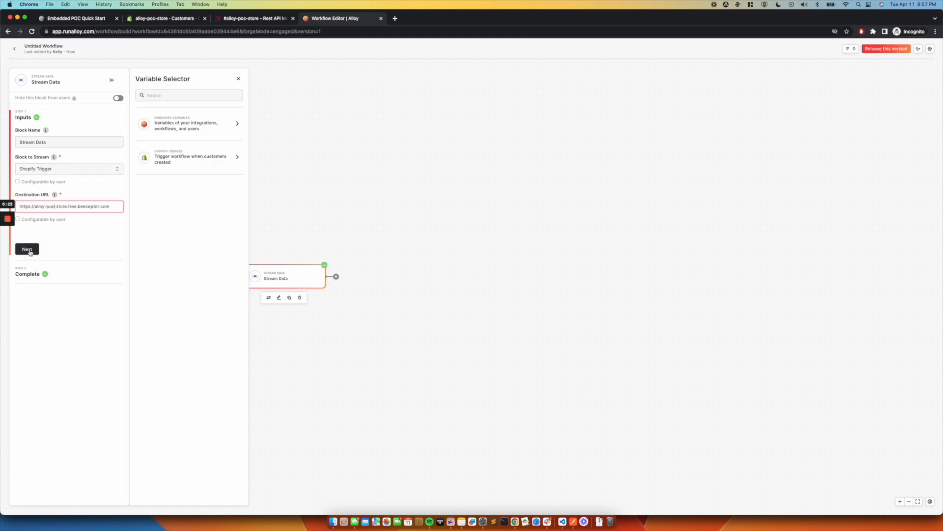
{"action": "left_click", "coordinate": [28, 249]}
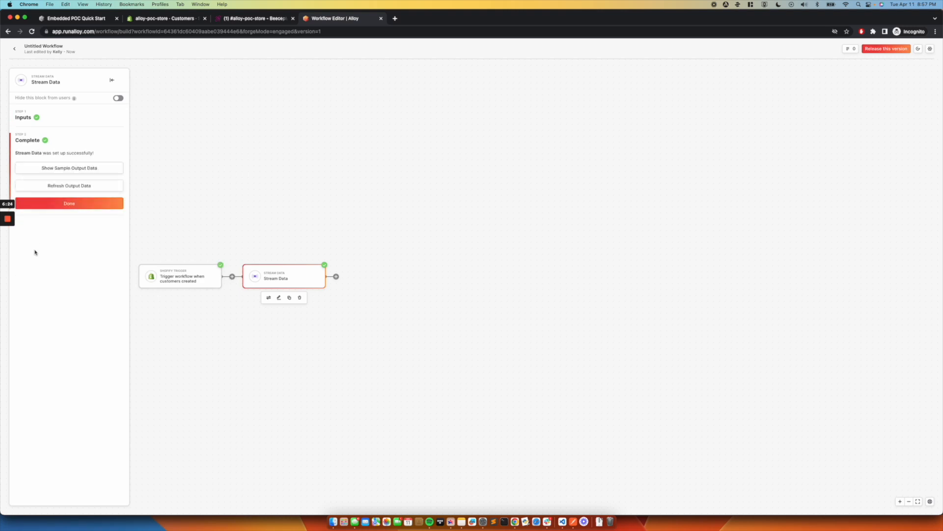
{"action": "left_click", "coordinate": [79, 204]}
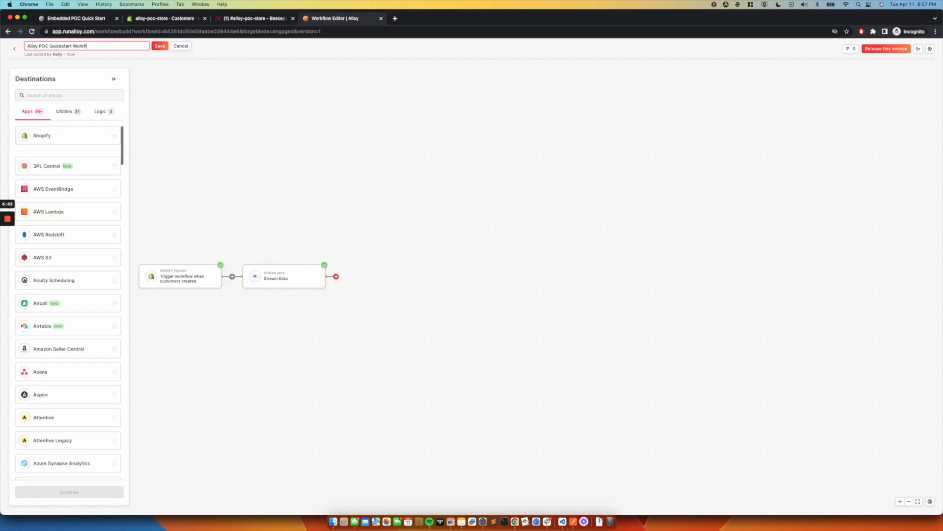
Step: Rename the workflow as "Alloy POC Quickstart Workflow" and release this version
{"action": "left_click", "coordinate": [160, 46]}
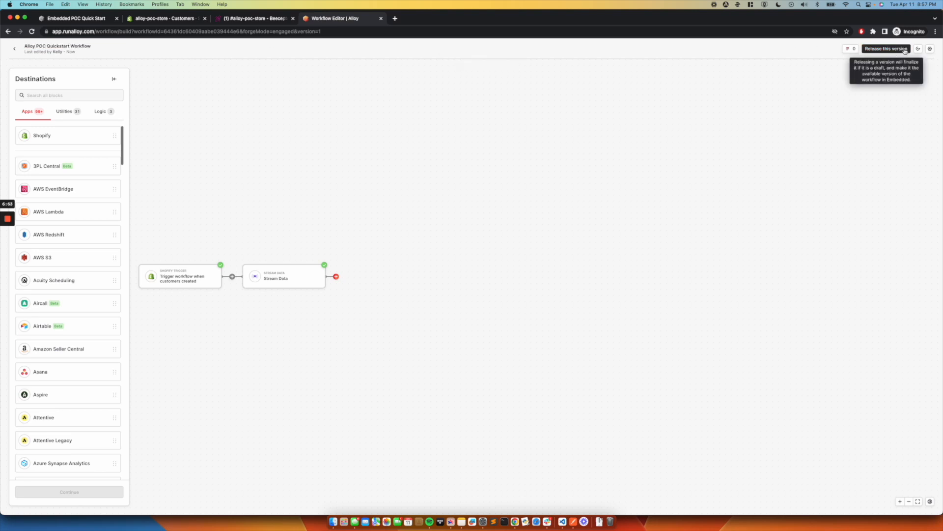
{"action": "left_click", "coordinate": [905, 50]}
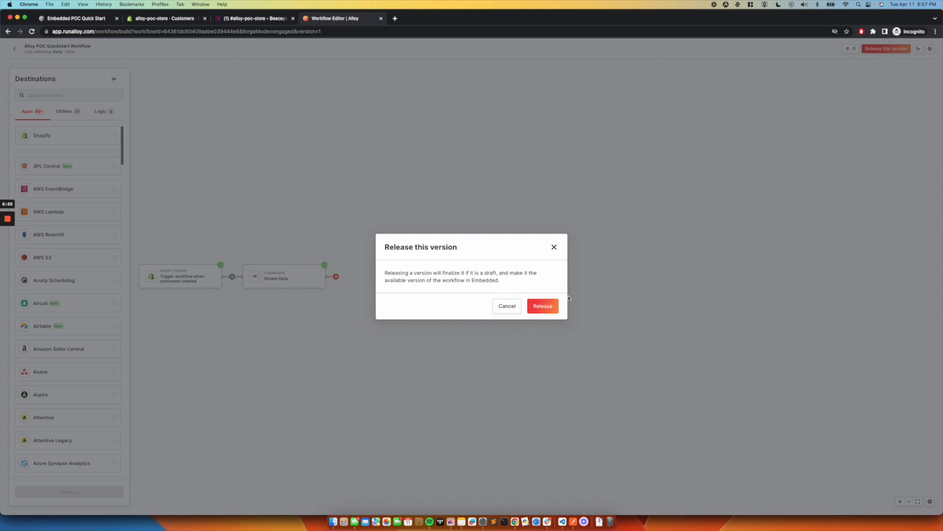
{"action": "left_click", "coordinate": [553, 307]}
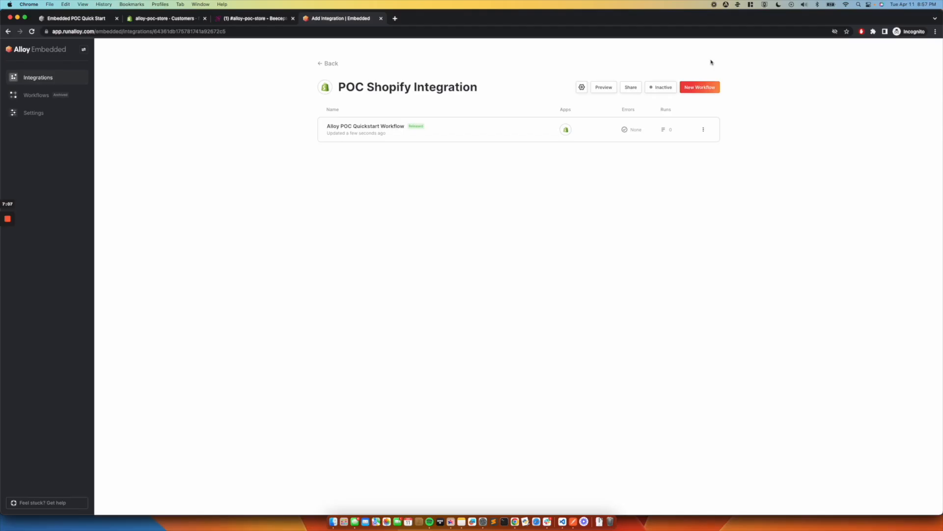
Step: Activate the integration and copy a share link generated for a new user, entering the user's email address
{"action": "left_click", "coordinate": [664, 89]}
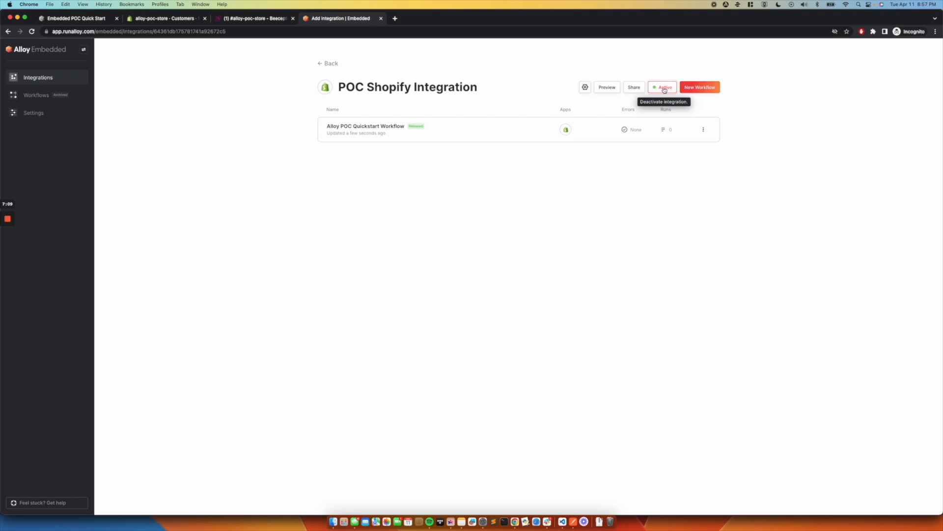
{"action": "left_click", "coordinate": [636, 87]}
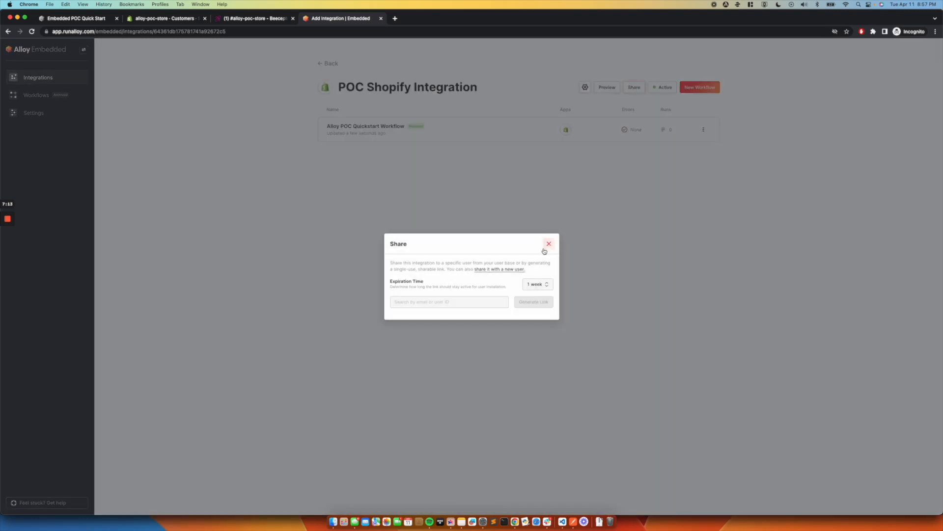
{"action": "left_click", "coordinate": [462, 301]}
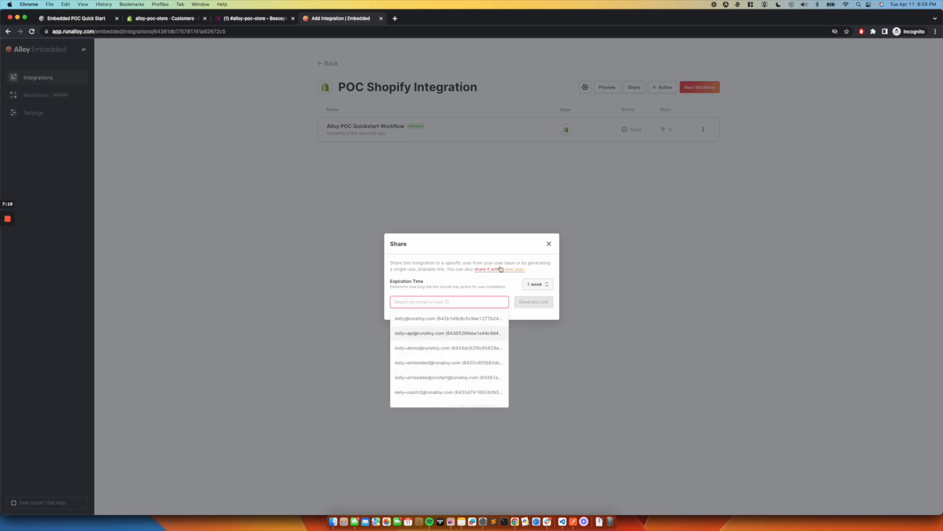
{"action": "left_click", "coordinate": [500, 268]}
{"action": "left_click", "coordinate": [429, 302]}
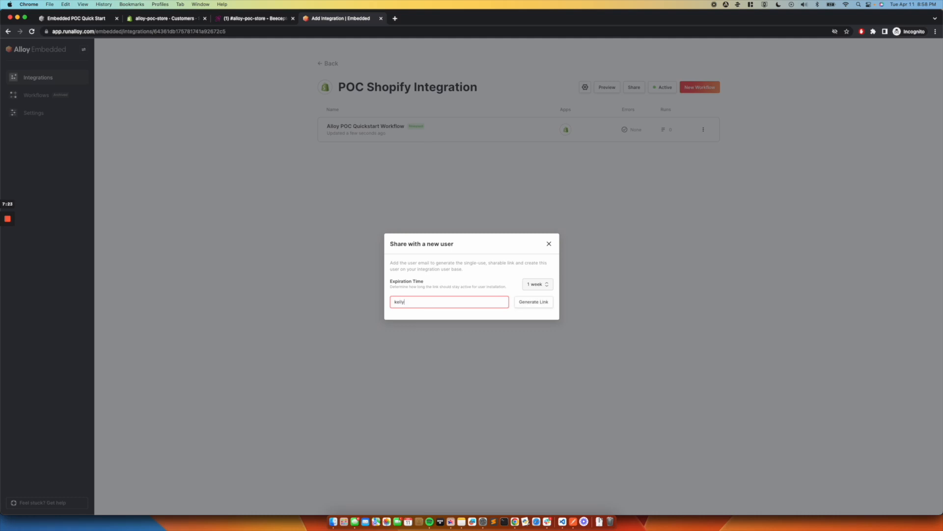
{"action": "left_click", "coordinate": [534, 303]}
{"action": "left_click", "coordinate": [536, 317]}
{"action": "left_click", "coordinate": [548, 226]}
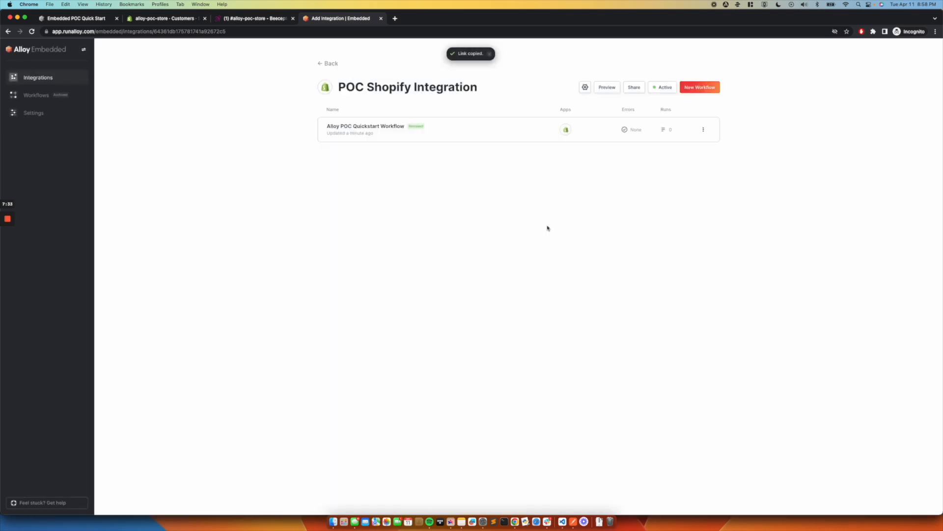
Step: Open the copied share link in a new browser tab
{"action": "key", "text": "super+t"}
{"action": "key", "text": "super+v"}
{"action": "key", "text": "Return"}
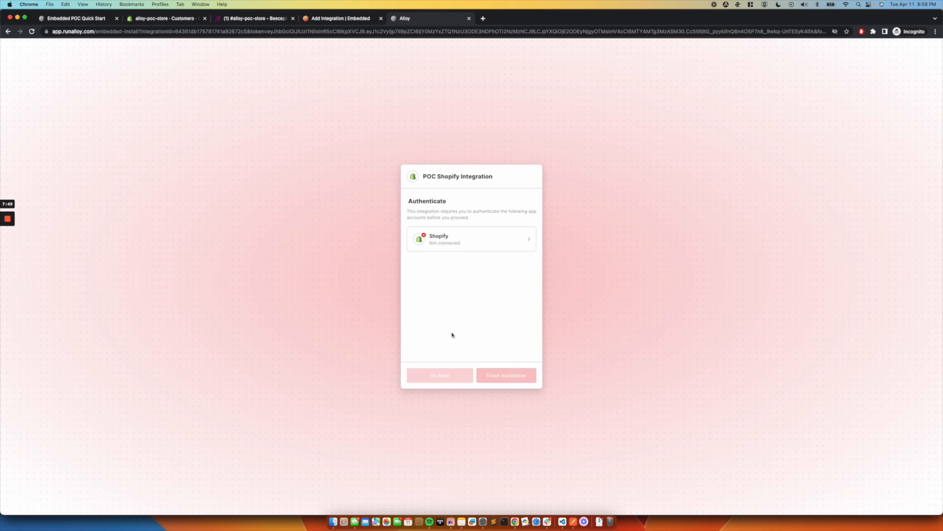
Step: Connect the Shopify account with shop subdomain alloy-poc-store, installing the Alloy app on the store, and finish the integration's installation
{"action": "left_click", "coordinate": [514, 240]}
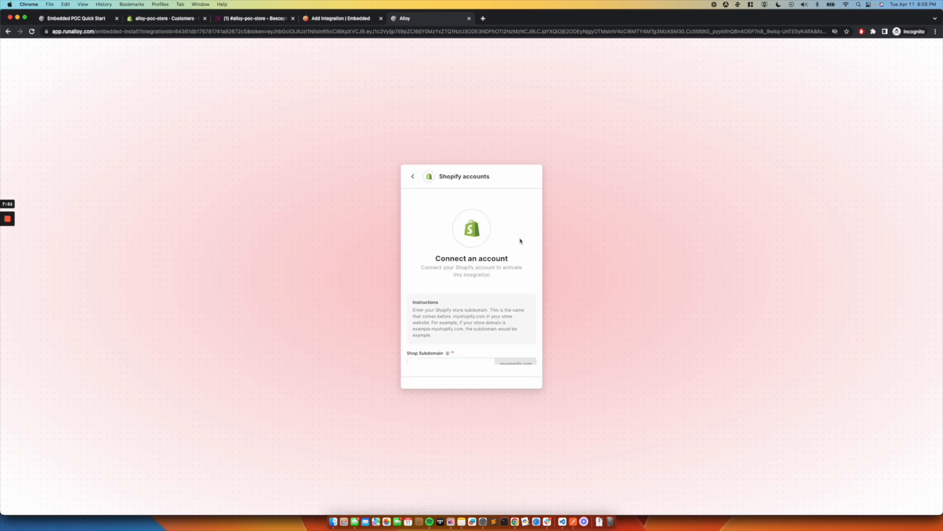
{"action": "scroll", "coordinate": [467, 316], "scroll_direction": "down", "scroll_amount": 2}
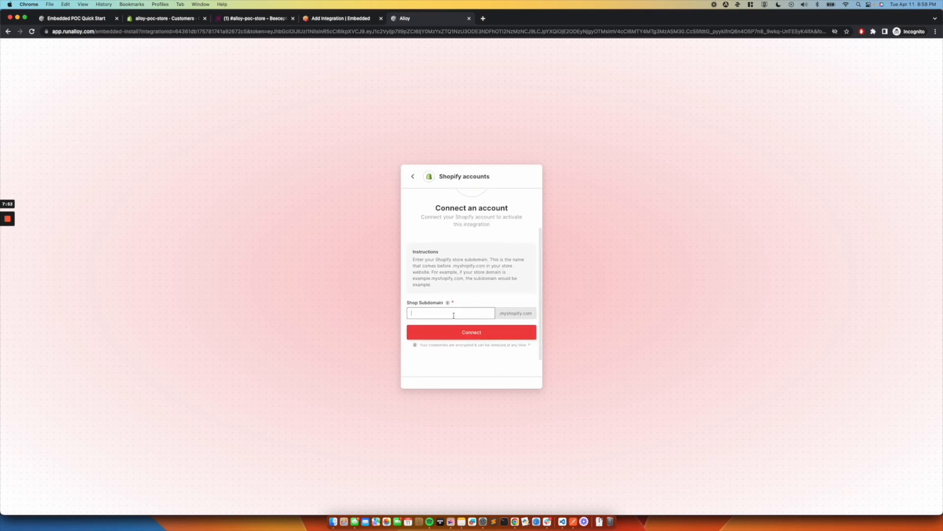
{"action": "type", "text": "alloy-poc-store"}
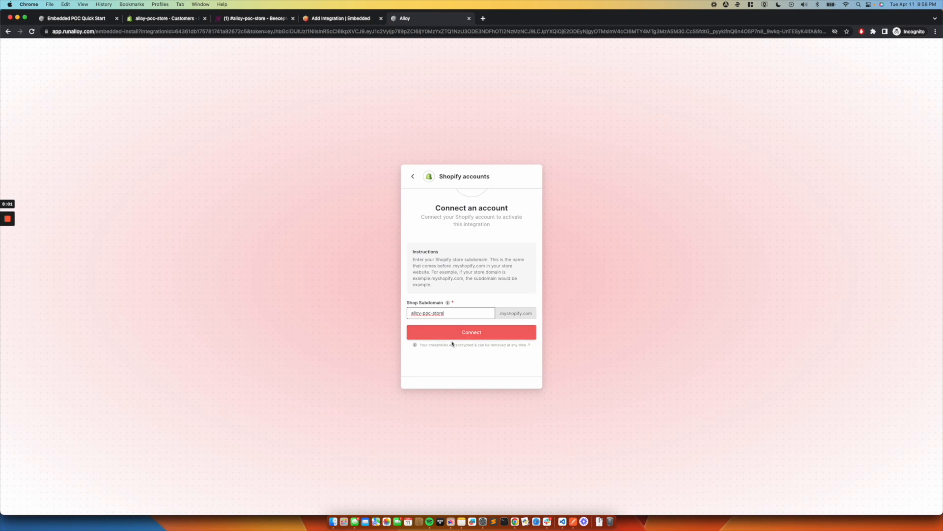
{"action": "left_click", "coordinate": [455, 333]}
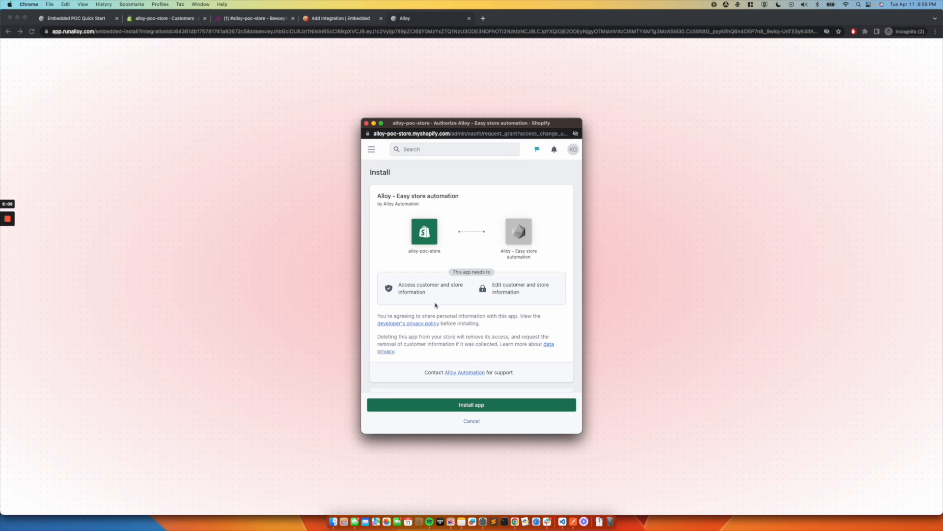
{"action": "left_click_drag", "start_coordinate": [500, 251], "coordinate": [549, 261]}
{"action": "left_click", "coordinate": [492, 403]}
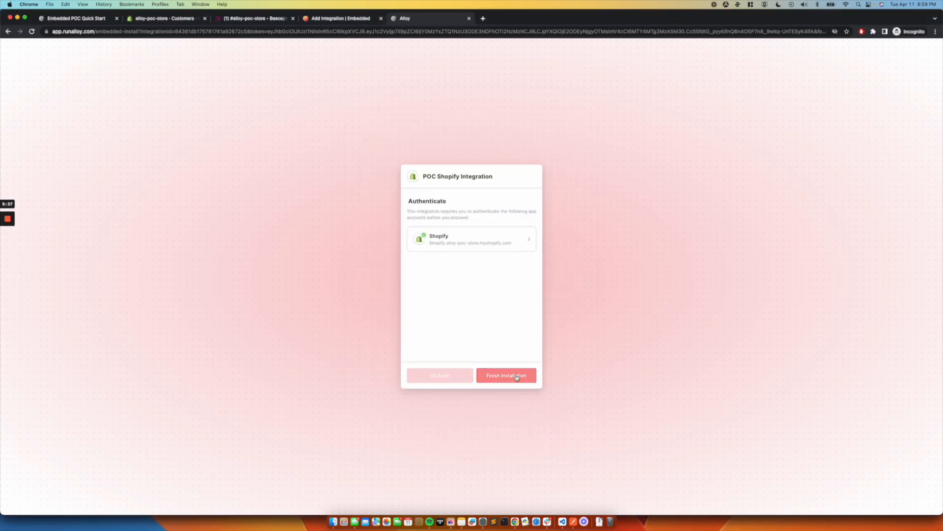
{"action": "left_click", "coordinate": [516, 378]}
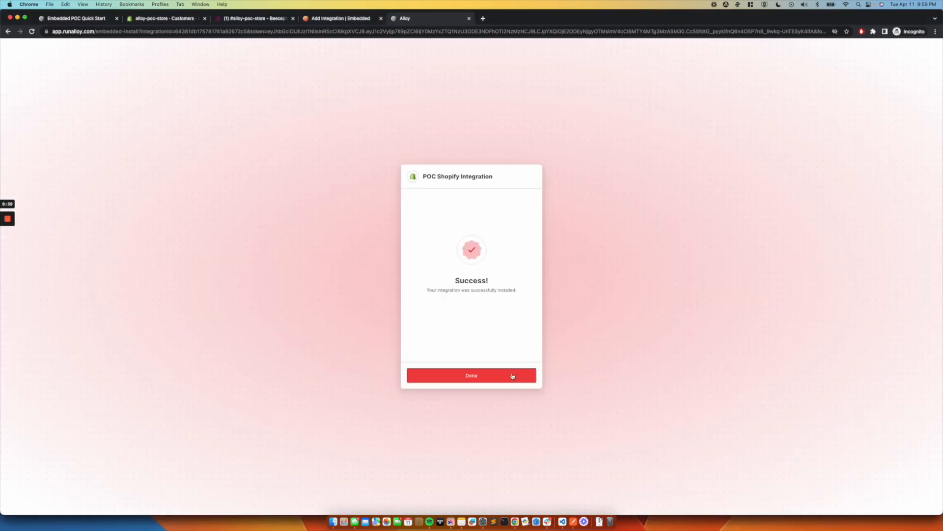
{"action": "left_click", "coordinate": [512, 376]}
Step: Leave the POC Shopify Integration page in Alloy and switch to the Shopify admin's Customers page
{"action": "left_click", "coordinate": [339, 19]}
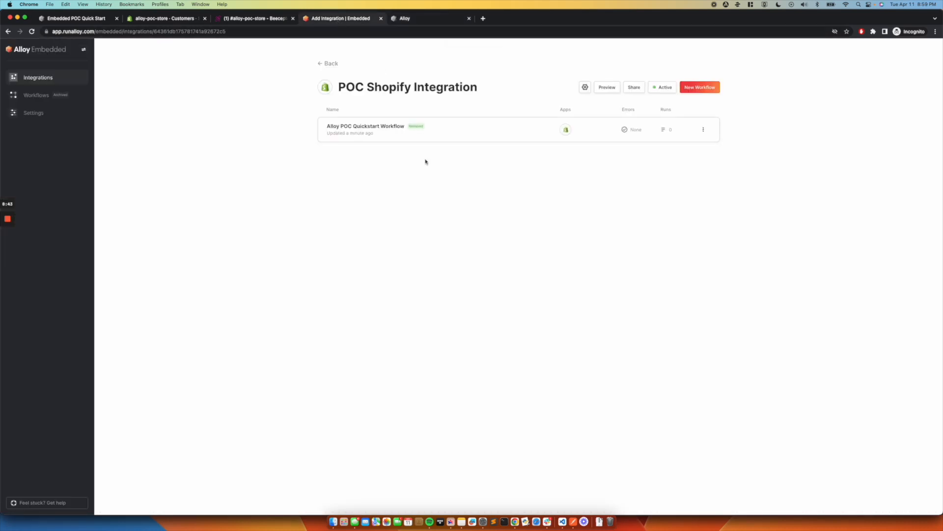
{"action": "left_click", "coordinate": [332, 63]}
{"action": "left_click", "coordinate": [171, 20]}
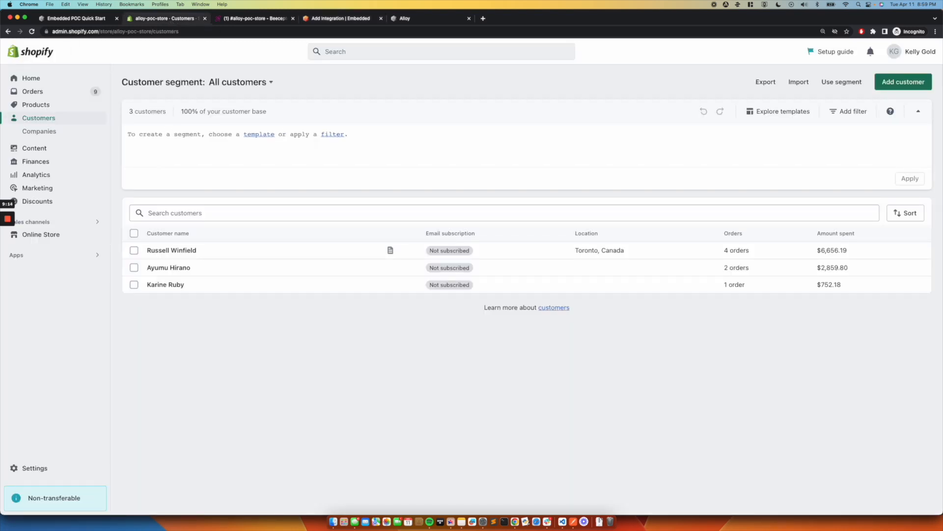
Step: Add and save a new Shopify customer, entering the customer's first name, last name, email and phone number
{"action": "left_click", "coordinate": [903, 82]}
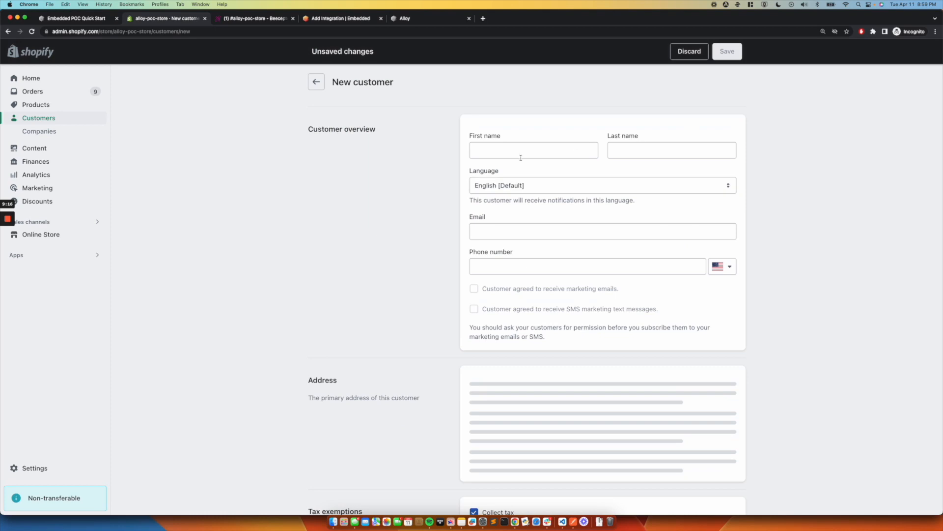
{"action": "left_click", "coordinate": [490, 153]}
{"action": "key", "text": "Tab"}
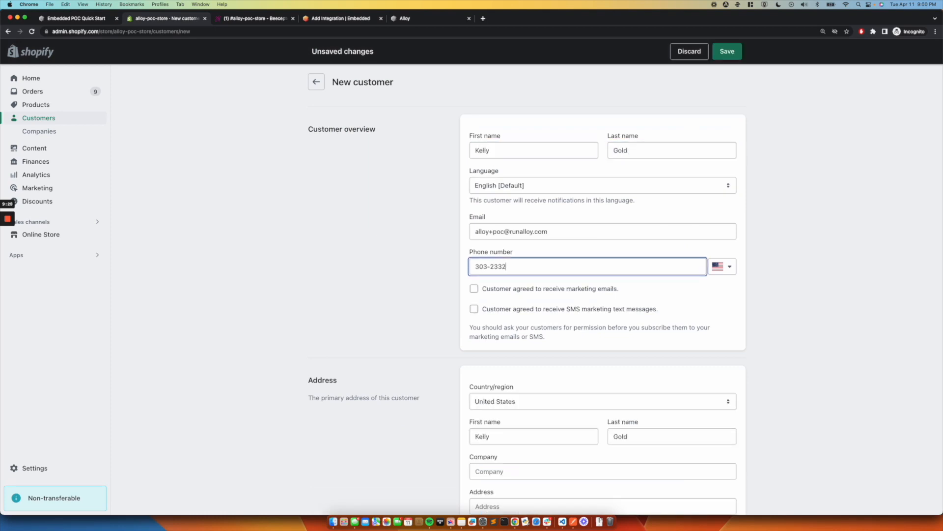
{"action": "type", "text": "2333"}
{"action": "key", "text": "BackSpace"}
{"action": "left_click", "coordinate": [729, 53]}
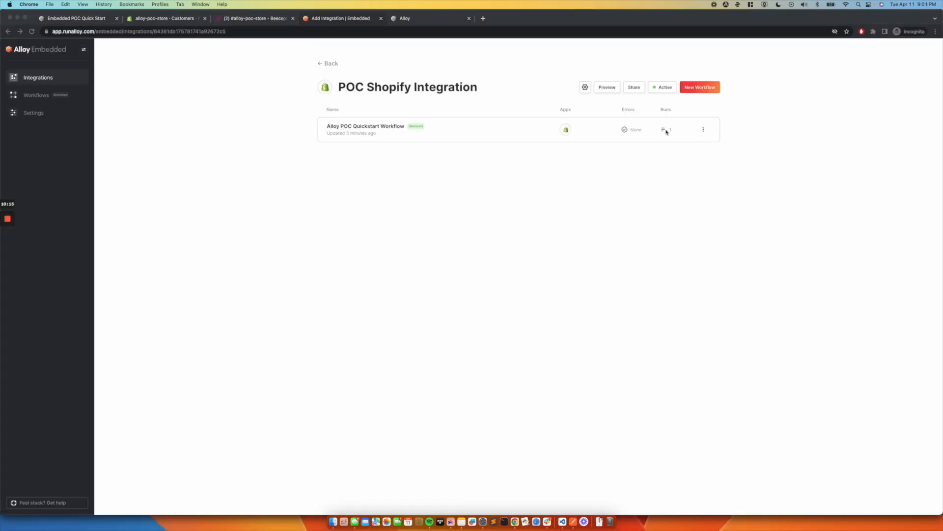
Step: Open the Alloy POC Quickstart Workflow's logs in Alloy and inspect the customers-created trigger block's data for the logged run
{"action": "left_click", "coordinate": [384, 129]}
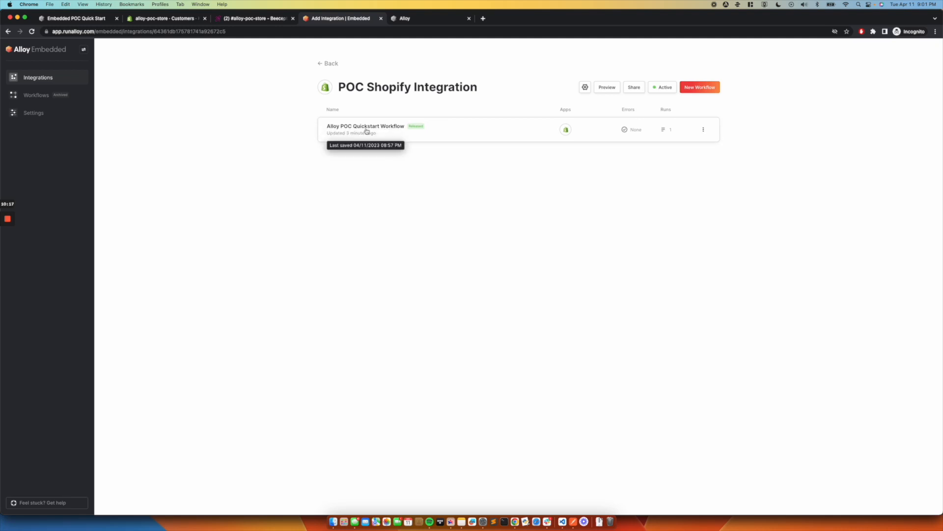
{"action": "left_click", "coordinate": [366, 129]}
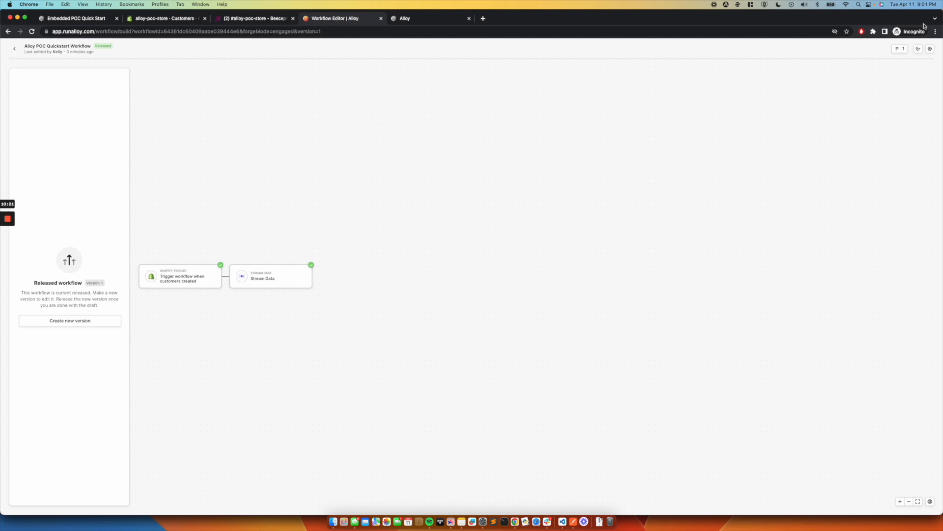
{"action": "left_click", "coordinate": [901, 50]}
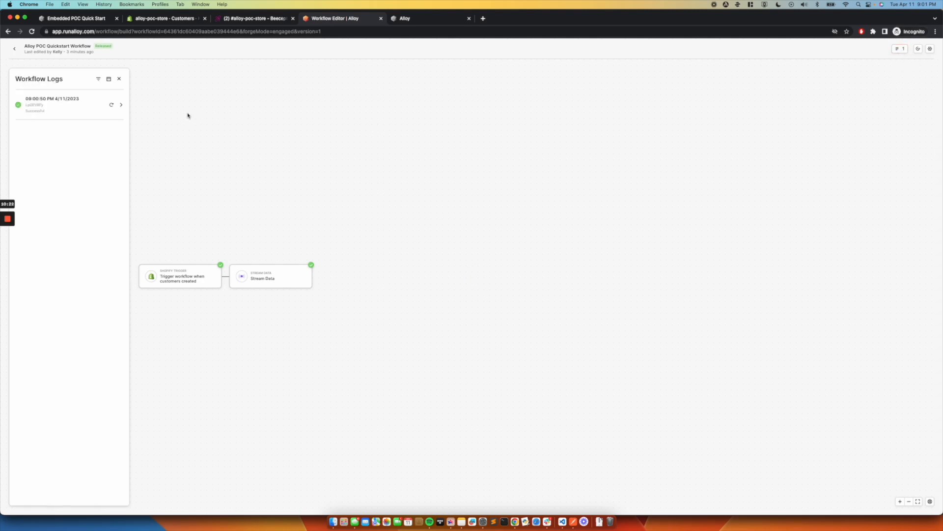
{"action": "left_click", "coordinate": [77, 113]}
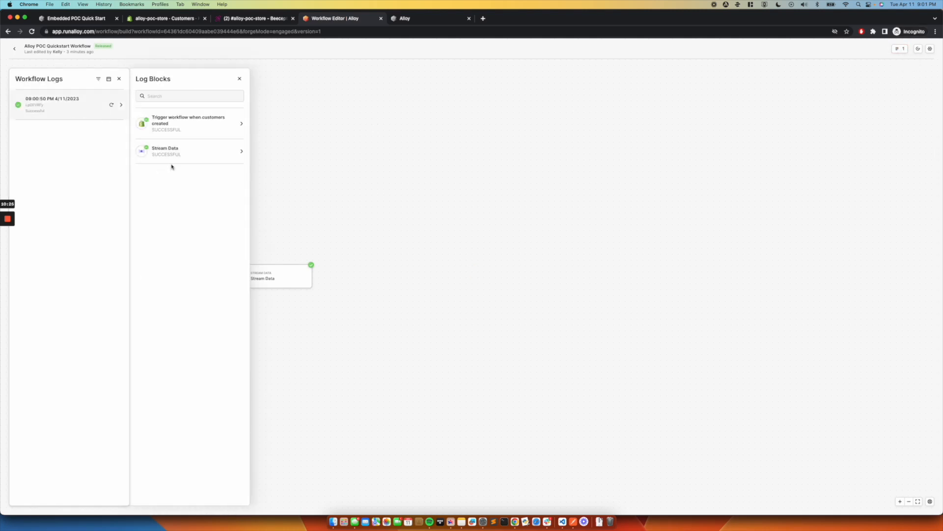
{"action": "left_click", "coordinate": [222, 133]}
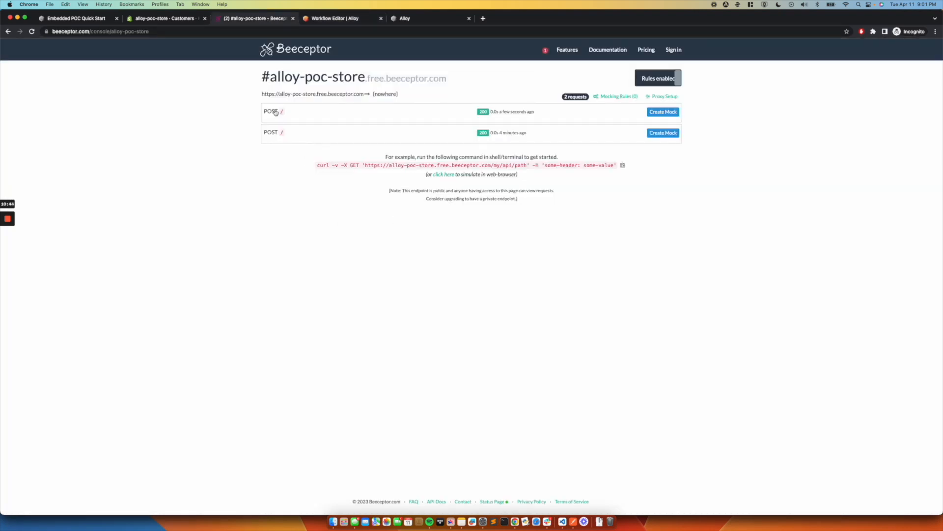
Step: Expand the newest POST request in the Beeceptor console and examine the customer's email and name in its request body
{"action": "left_click", "coordinate": [274, 112]}
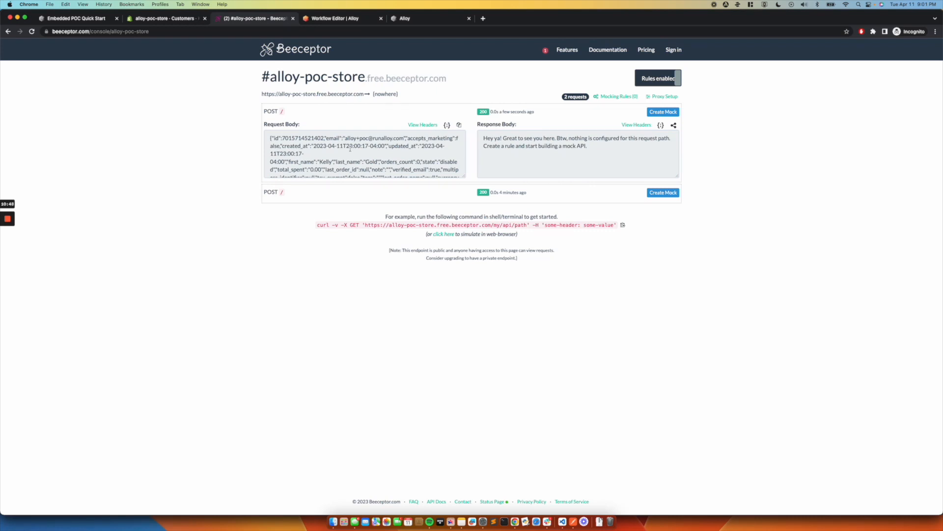
{"action": "scroll", "coordinate": [350, 148], "scroll_direction": "down", "scroll_amount": 5}
{"action": "scroll", "coordinate": [351, 147], "scroll_direction": "up", "scroll_amount": 5}
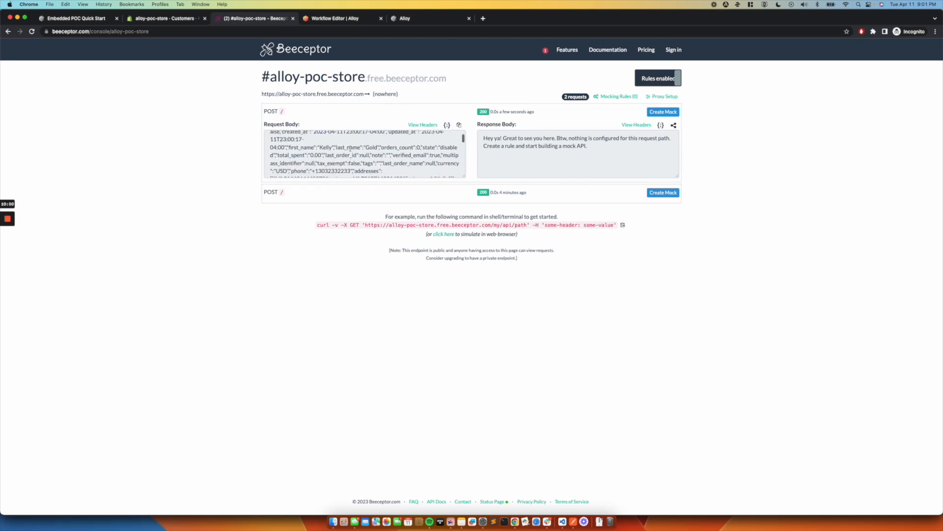
{"action": "left_click_drag", "start_coordinate": [347, 138], "coordinate": [416, 139]}
{"action": "left_click_drag", "start_coordinate": [320, 162], "coordinate": [437, 162]}
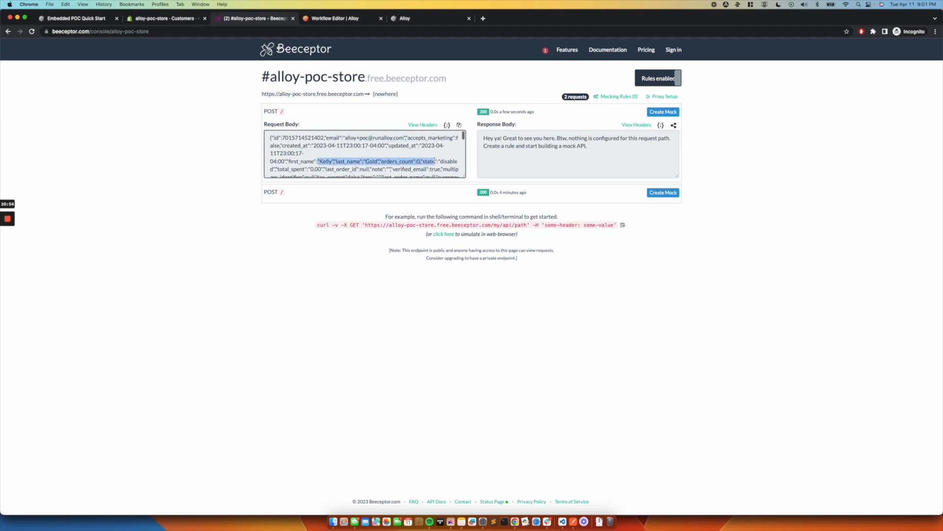